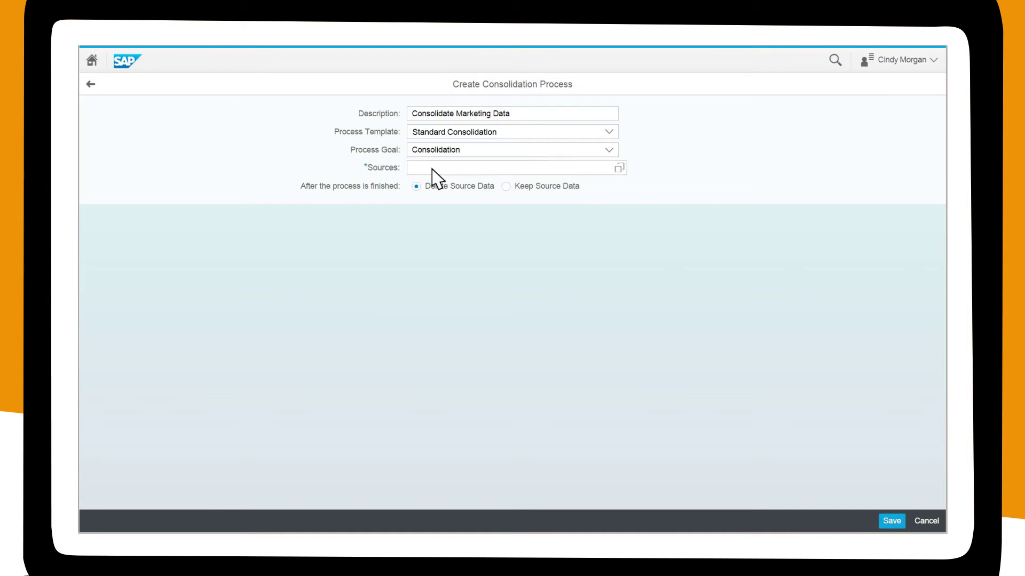
Add ERP Corporate and ERP Germany as sources and save the Consolidate Marketing Data process
{"action": "left_click", "coordinate": [439, 169]}
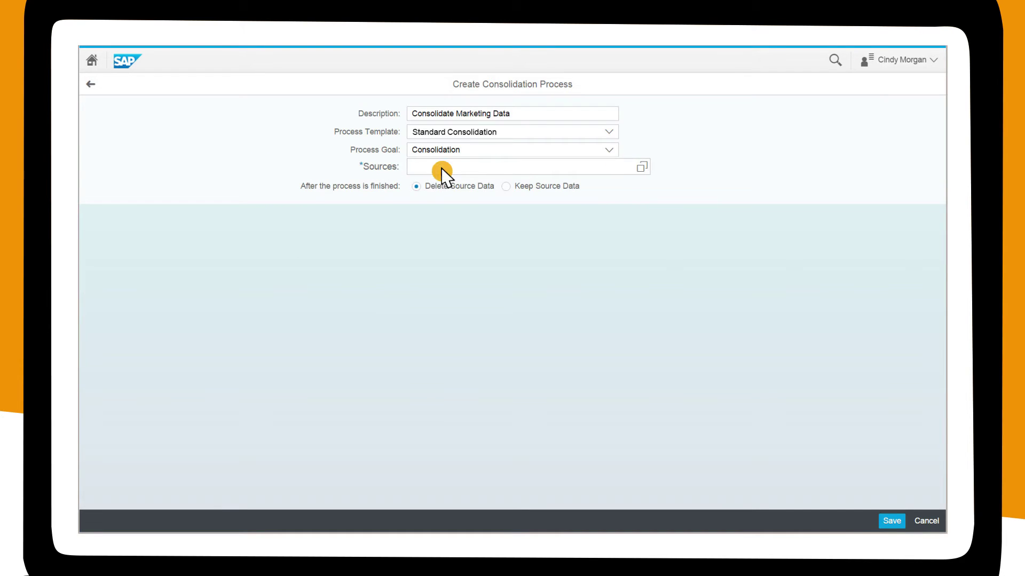
{"action": "left_click", "coordinate": [310, 371]}
{"action": "left_click", "coordinate": [310, 399]}
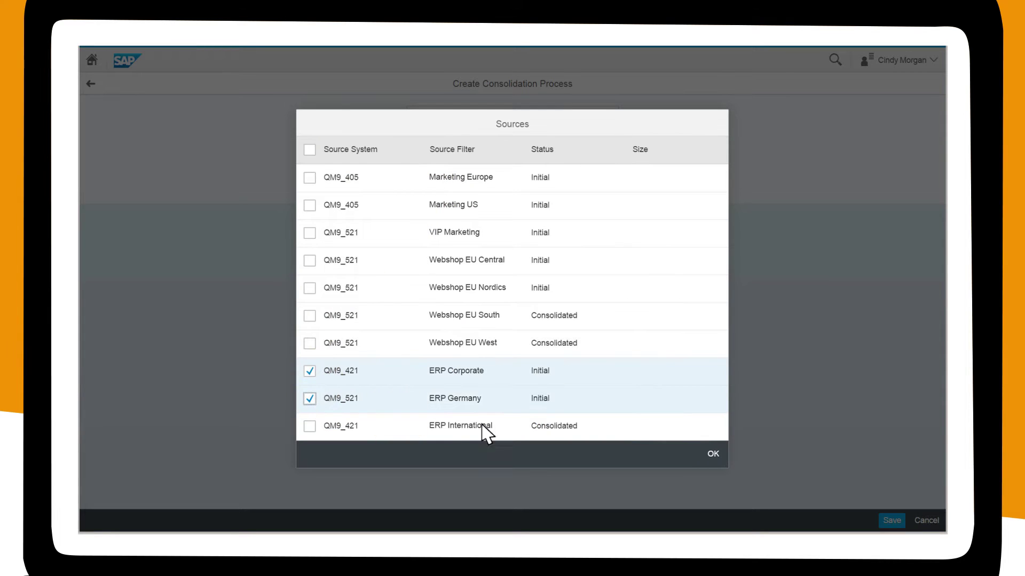
{"action": "left_click", "coordinate": [713, 455]}
{"action": "left_click", "coordinate": [892, 520]}
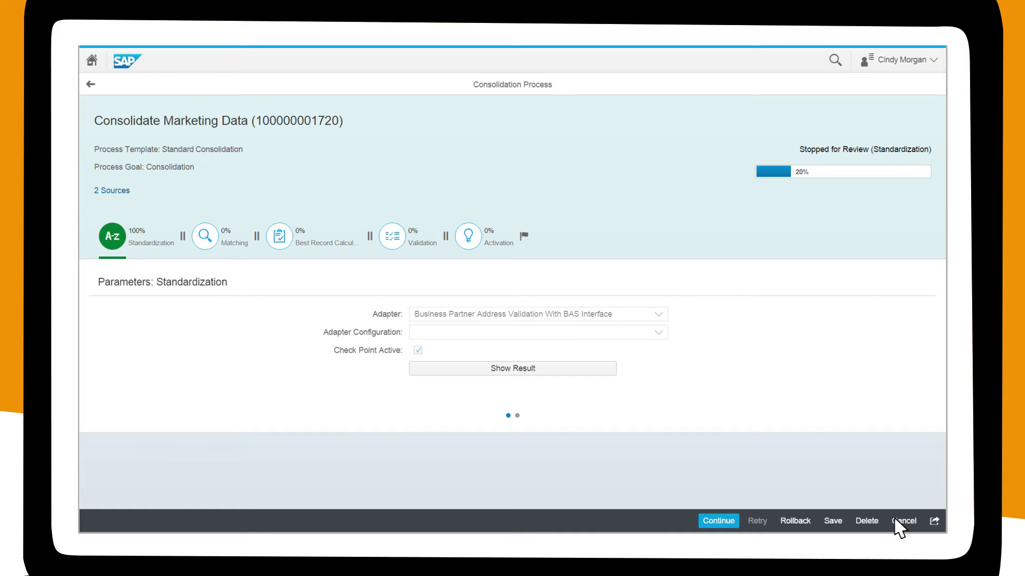
Review the standardized address table in Standardization Results, then return to the process overview
{"action": "left_click", "coordinate": [513, 369]}
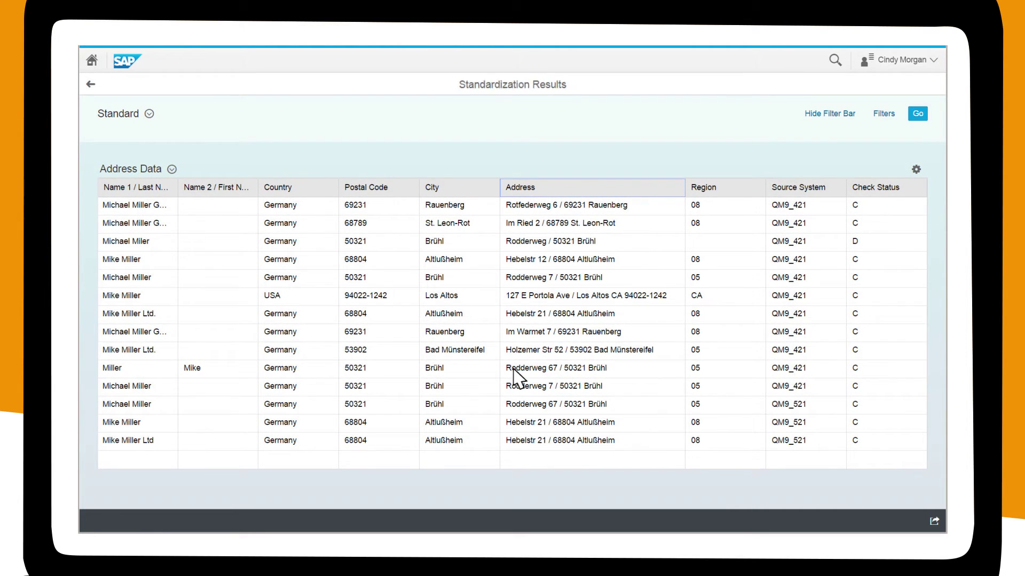
{"action": "left_click", "coordinate": [917, 114]}
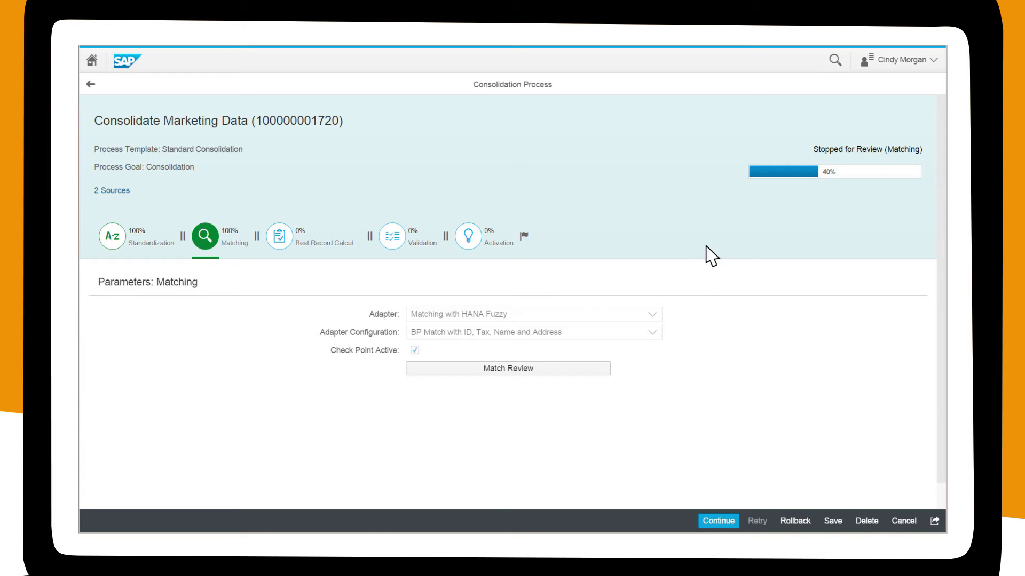
Inspect the Match Review results for the matched marketing records
{"action": "left_click", "coordinate": [515, 369]}
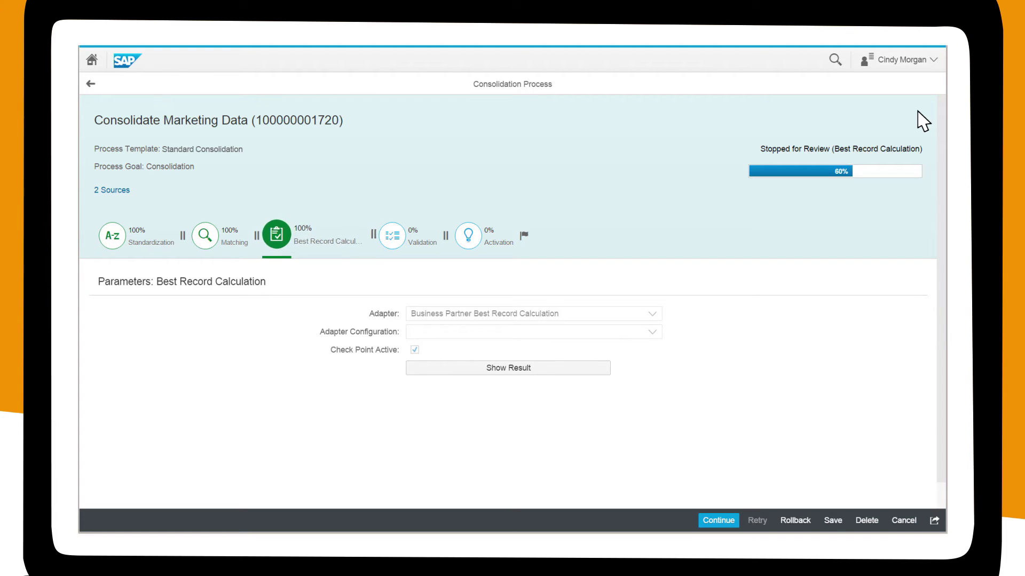
Review the Best Record Calculation results, then return to the process overview
{"action": "left_click", "coordinate": [531, 368]}
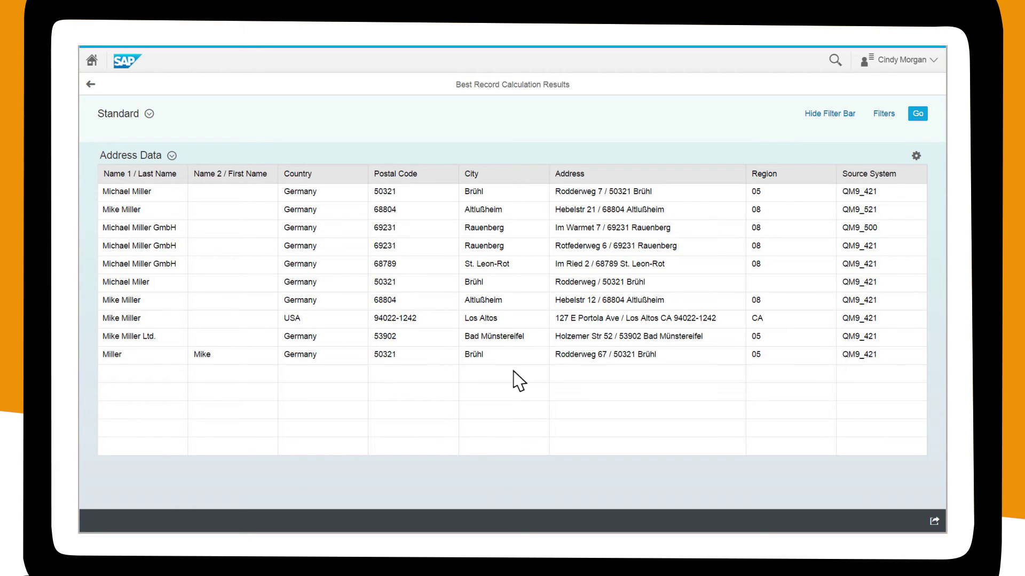
{"action": "left_click", "coordinate": [918, 115]}
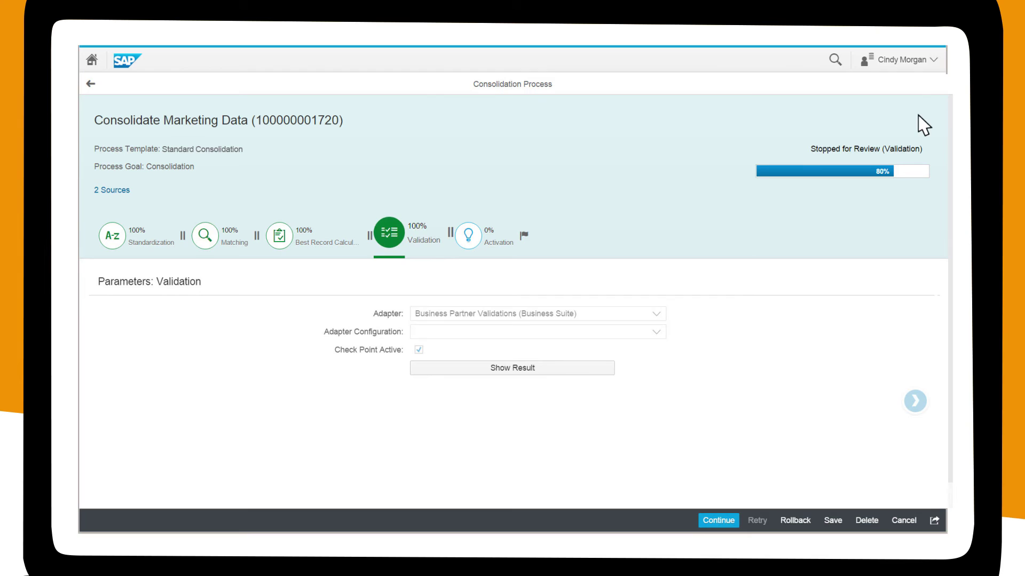
Confirm zero errors in the validation analytics, then run activation to reach Finished
{"action": "left_click", "coordinate": [915, 401]}
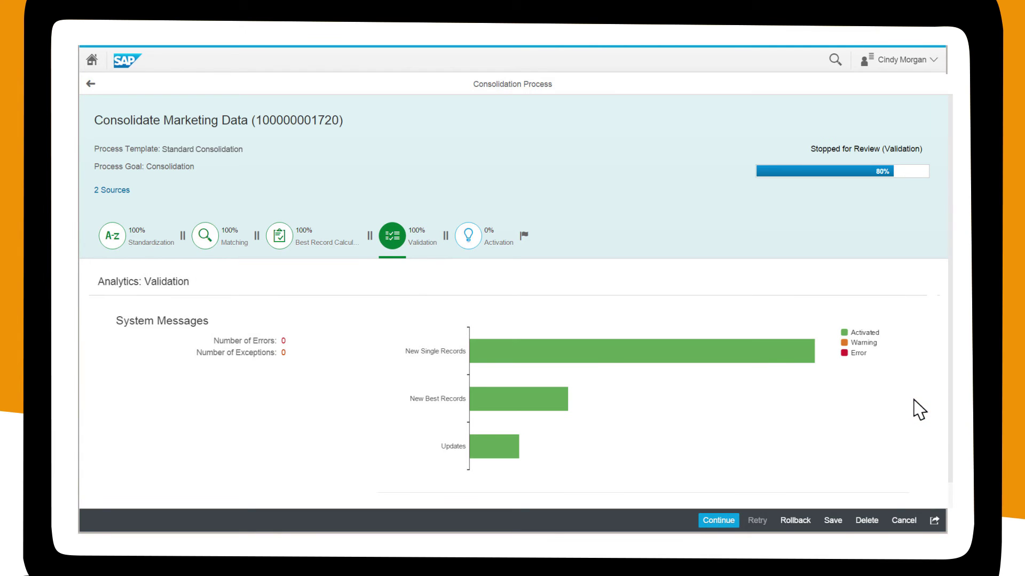
{"action": "left_click", "coordinate": [718, 522]}
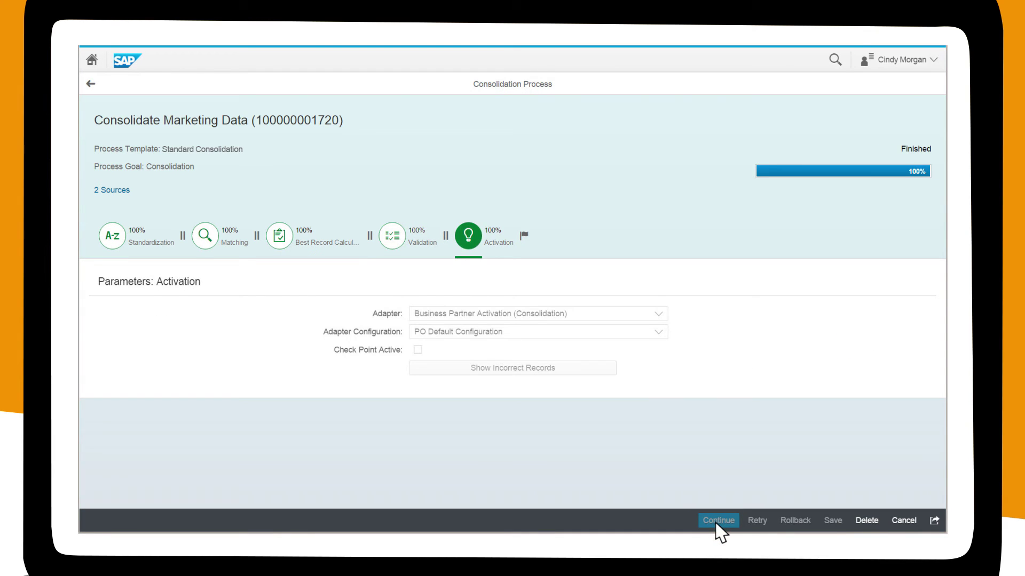